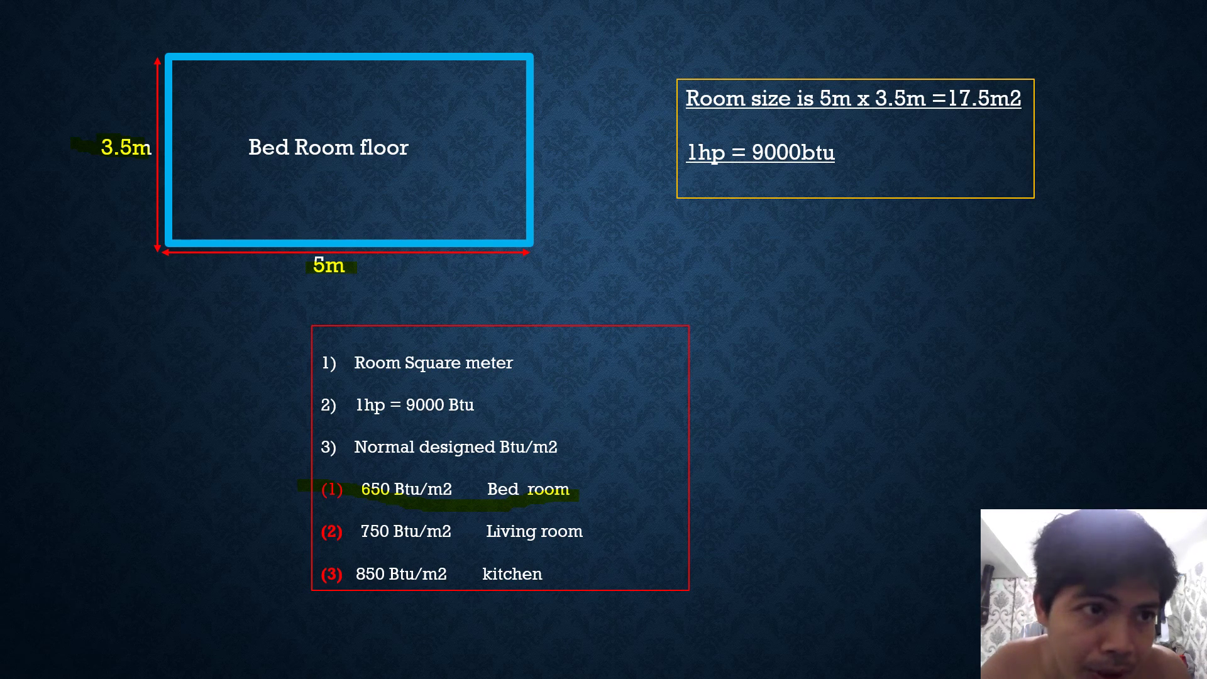
Advance to the calculation slide showing 17.5 m² × 650 Btu = 11,375 Btu, about 1.263 hp
key("Next")
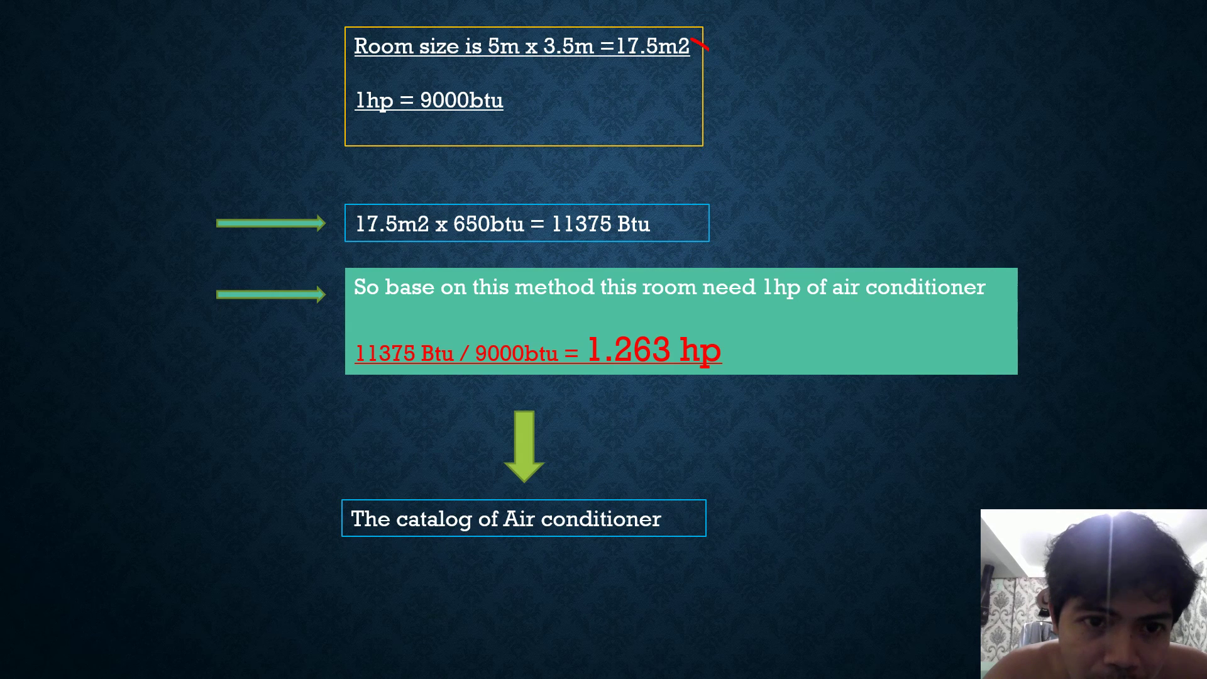
Draw a red pen mark beside the 17.5 m² room area, then erase the ink
left_click_drag(708, 49, 742, 38)
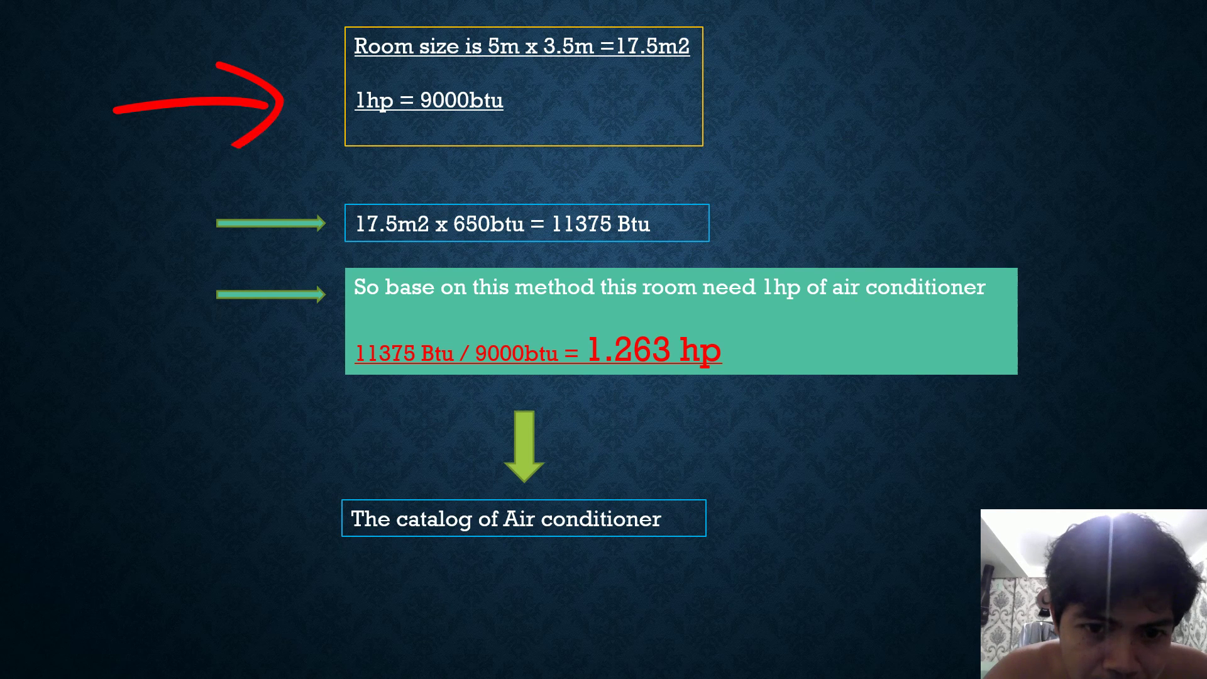
key("e")
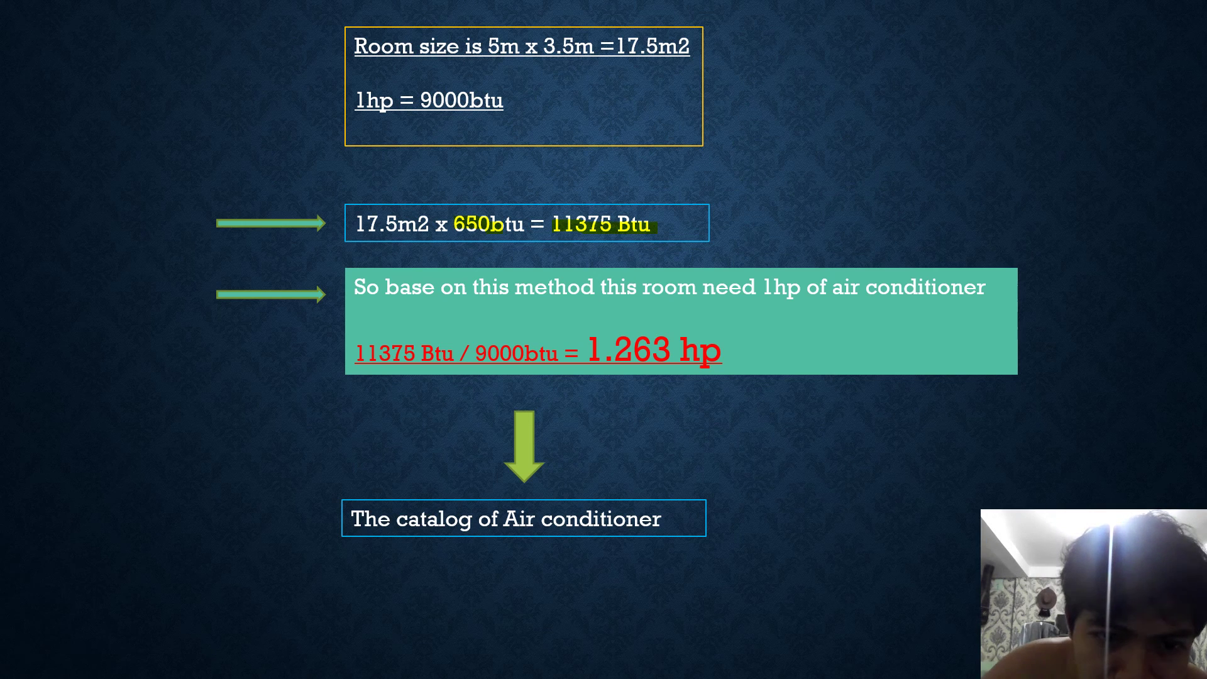
Highlight the 11375 Btu / 9000 Btu division line in green
left_click_drag(349, 358, 570, 351)
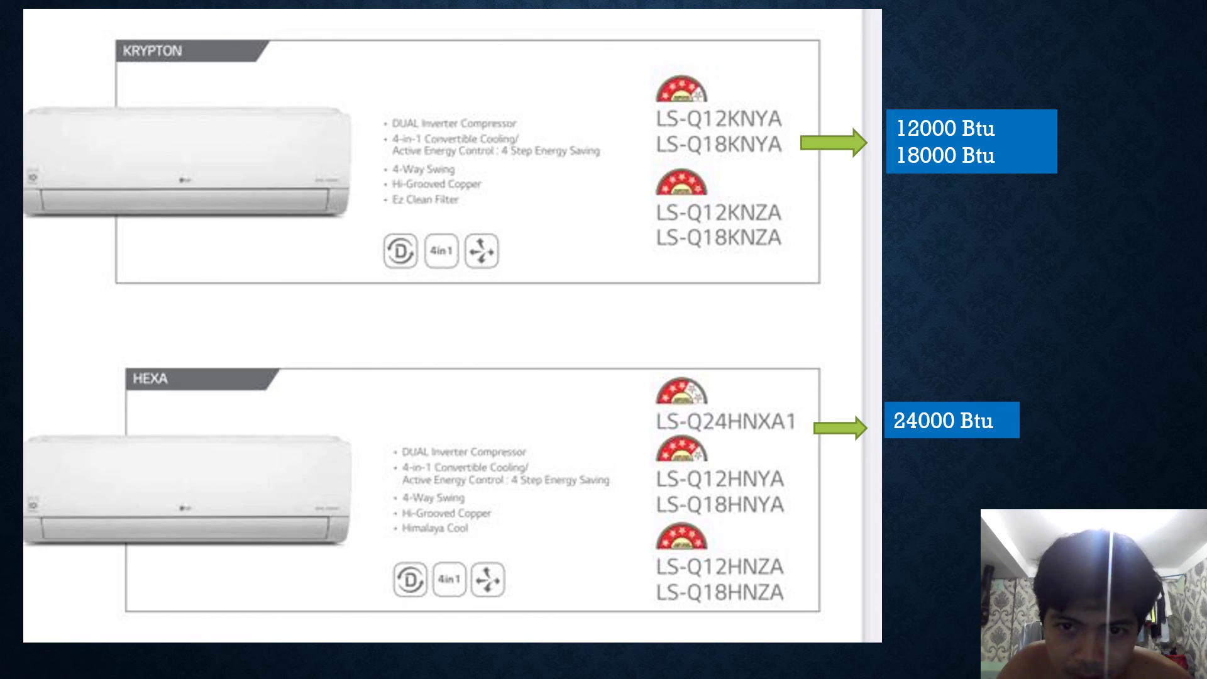
Highlight the 12 in LS-Q12KNYA and the 18000 and 24000 Btu capacities, then advance
left_click_drag(705, 119, 722, 118)
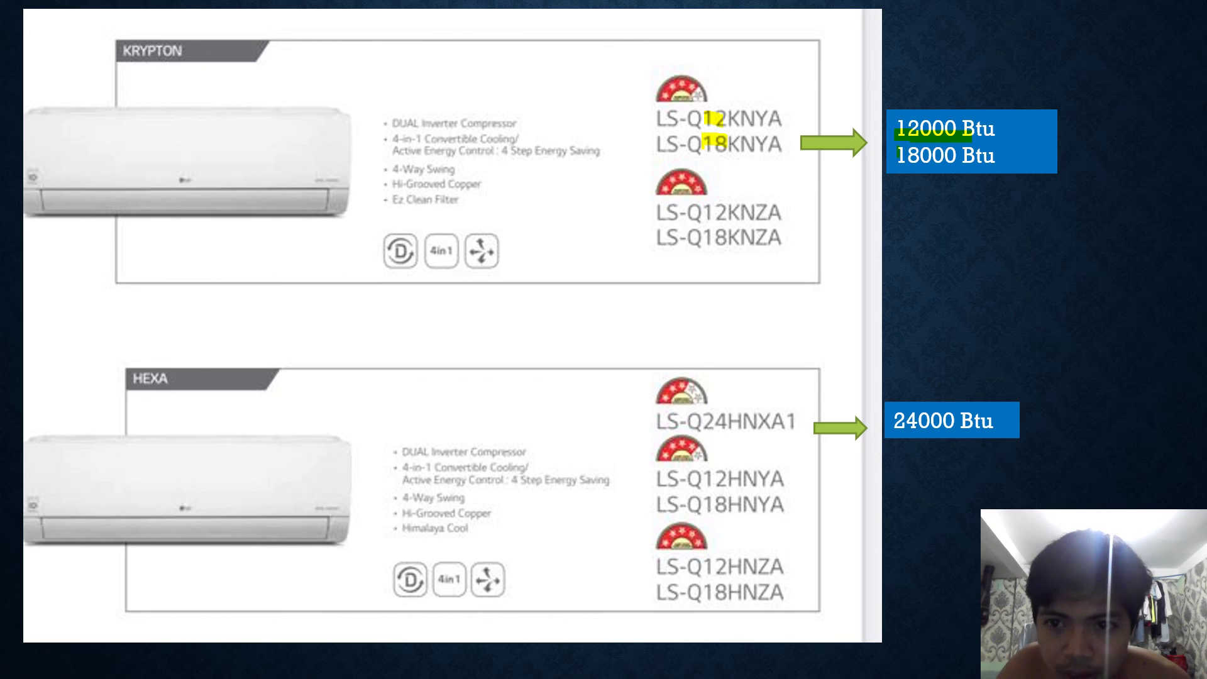
left_click_drag(897, 154, 963, 153)
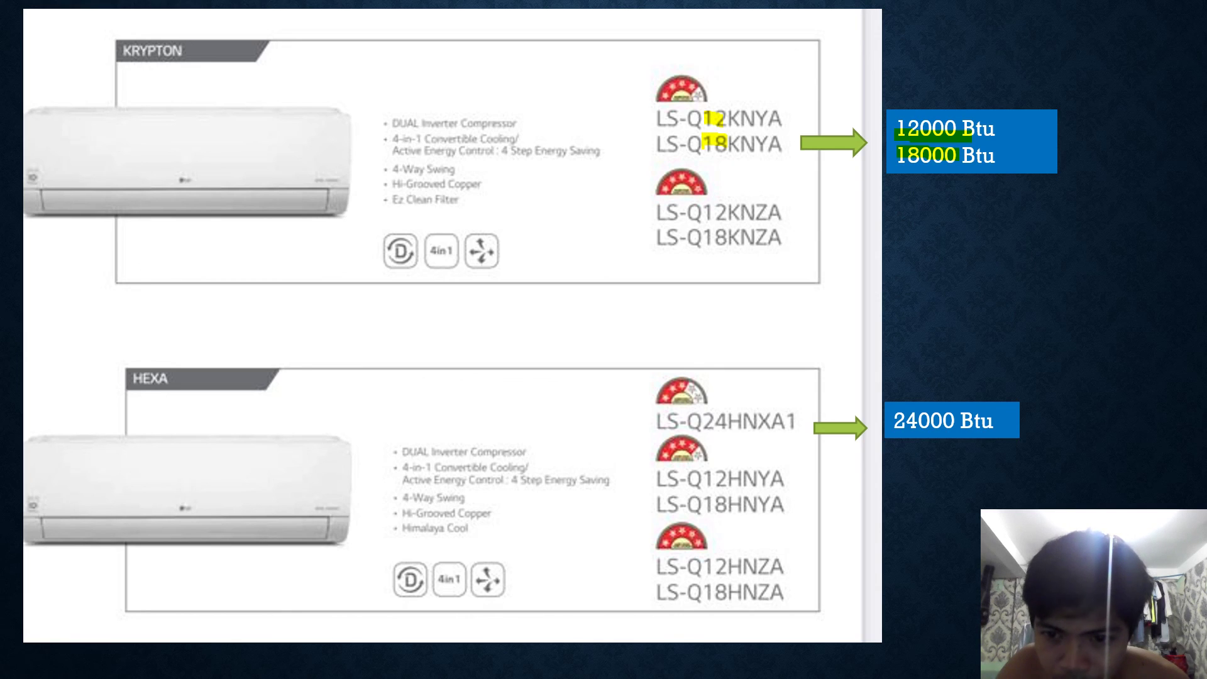
left_click_drag(895, 424, 987, 424)
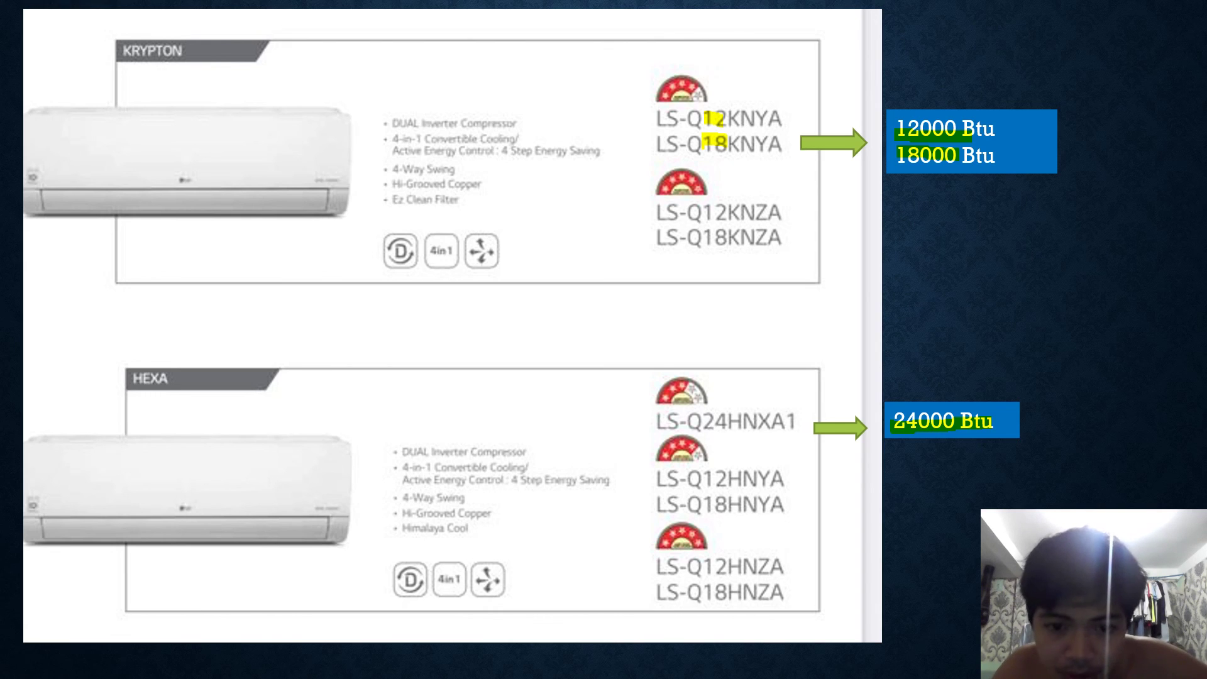
key("Right")
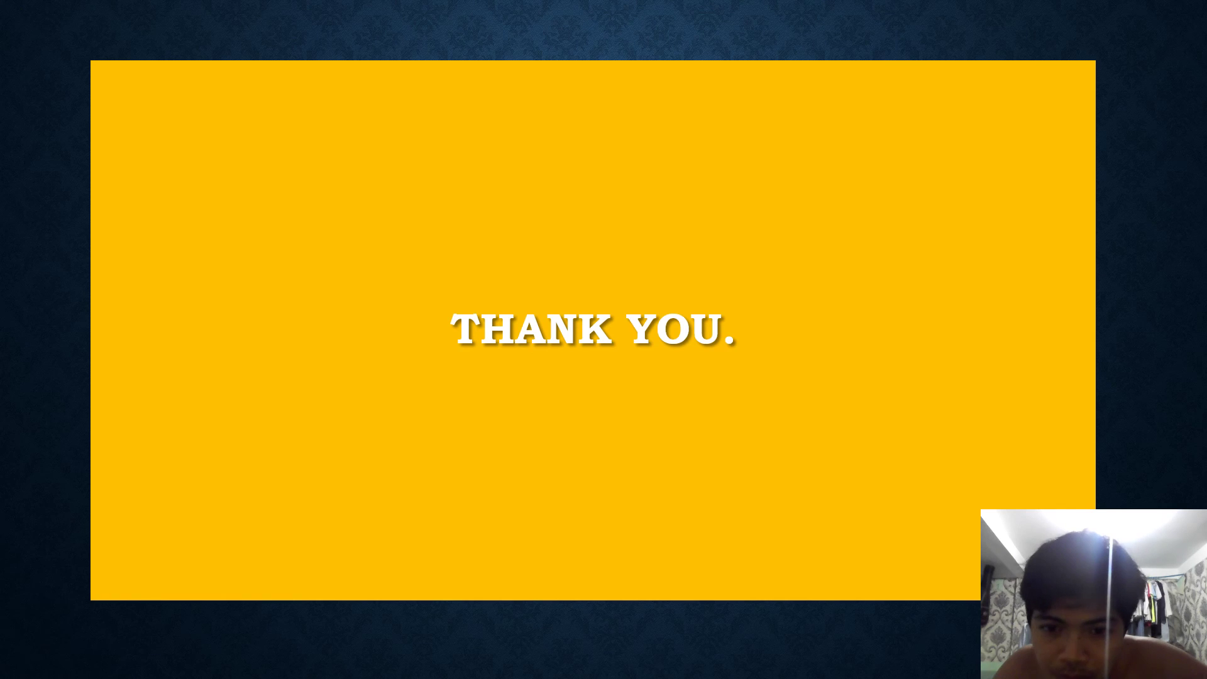